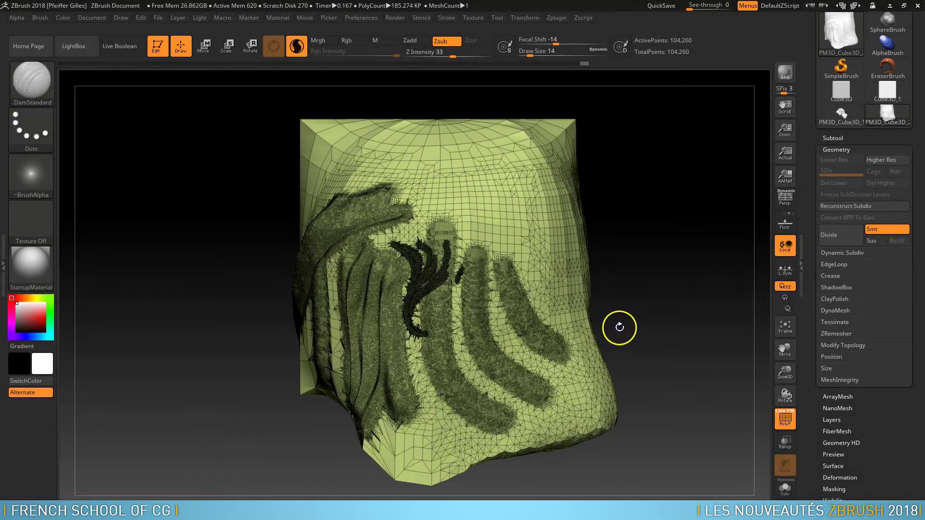
Step: Carve a long curved groove across the mesh face and enlarge the brush to 331
alt+drag(645, 304, 636, 450)
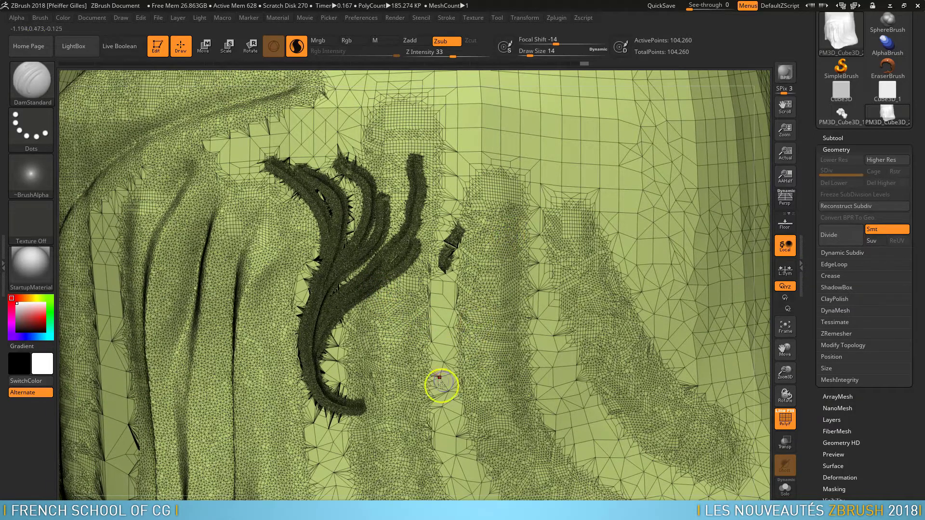
mouse_move(420, 418)
mouse_down()
mouse_move(471, 362)
mouse_move(618, 268)
mouse_move(558, 154)
mouse_move(499, 84)
mouse_up()
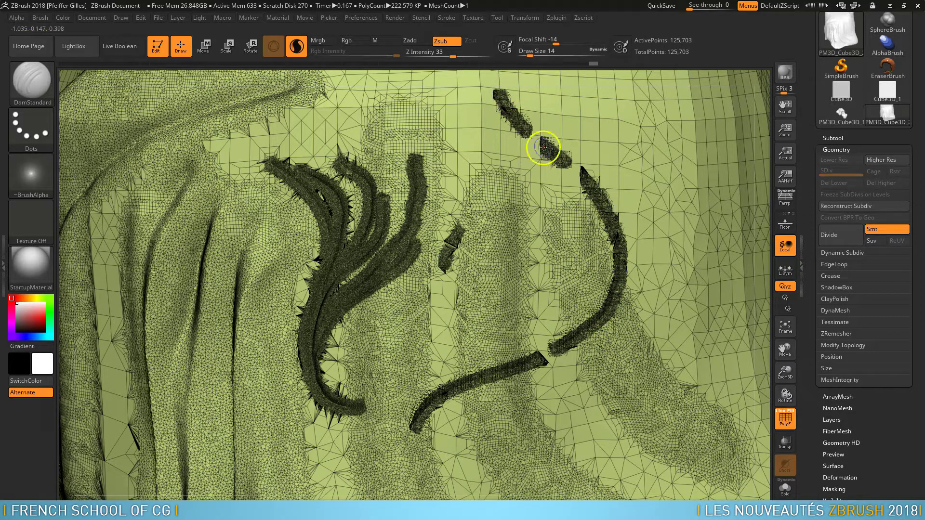
key(s)
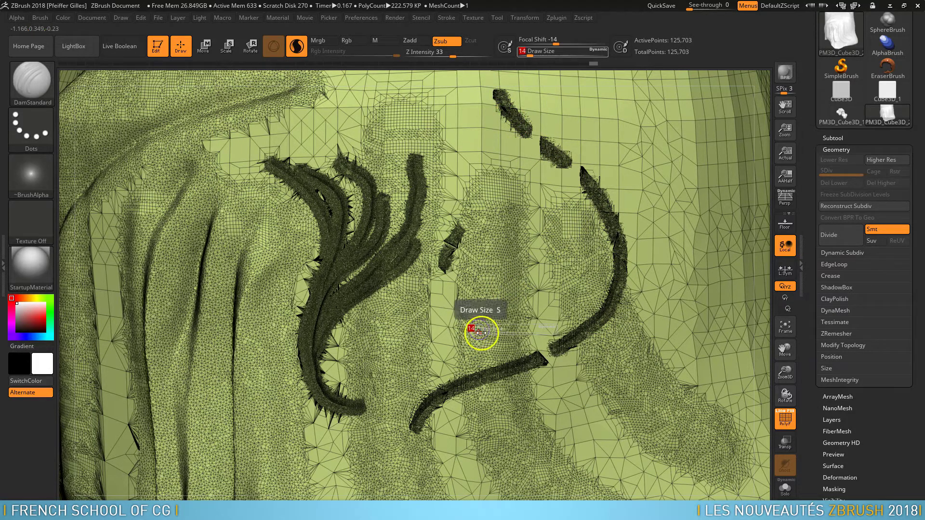
drag(475, 330, 497, 330)
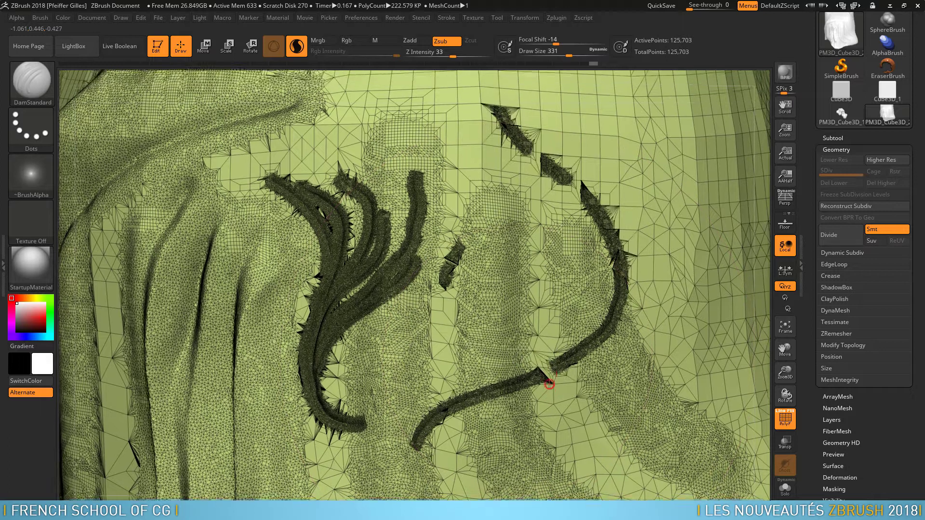
key(f)
mouse_move(558, 252)
right_down()
mouse_move(548, 225)
mouse_move(471, 226)
right_up()
Step: Smooth away the old thin grooves and dense patches, and carve a diagonal groove
mouse_move(471, 225)
shift+mouse_down()
mouse_move(502, 223)
mouse_move(568, 243)
mouse_move(599, 296)
mouse_move(582, 372)
mouse_move(530, 403)
mouse_move(532, 455)
shift+mouse_up()
mouse_move(439, 446)
shift+mouse_down()
mouse_move(430, 420)
mouse_move(440, 361)
mouse_move(494, 323)
mouse_move(509, 281)
mouse_move(462, 239)
mouse_move(440, 260)
mouse_move(432, 233)
mouse_move(401, 295)
mouse_move(413, 364)
mouse_move(467, 411)
mouse_move(489, 395)
mouse_move(459, 383)
mouse_move(535, 310)
mouse_move(593, 233)
mouse_move(577, 182)
shift+mouse_up()
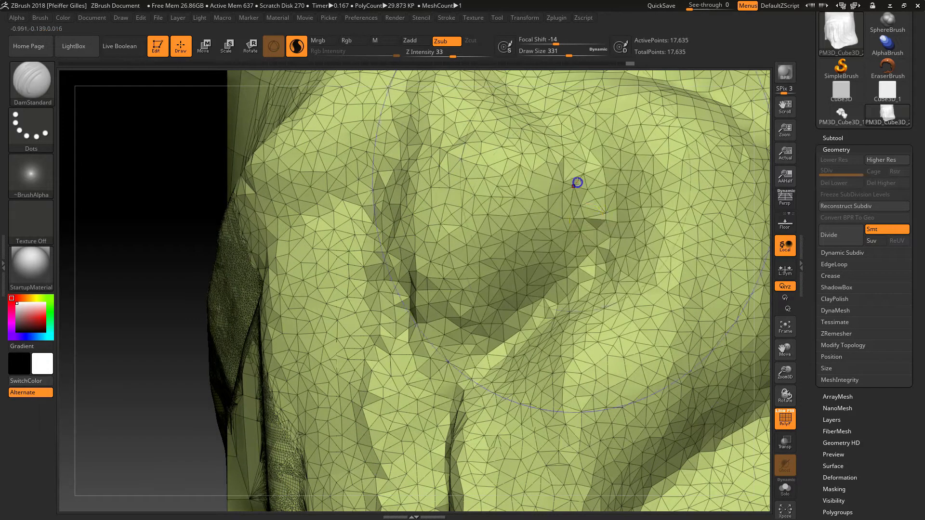
mouse_move(481, 359)
mouse_down()
mouse_move(541, 242)
mouse_move(570, 157)
mouse_move(599, 314)
mouse_move(578, 176)
mouse_up()
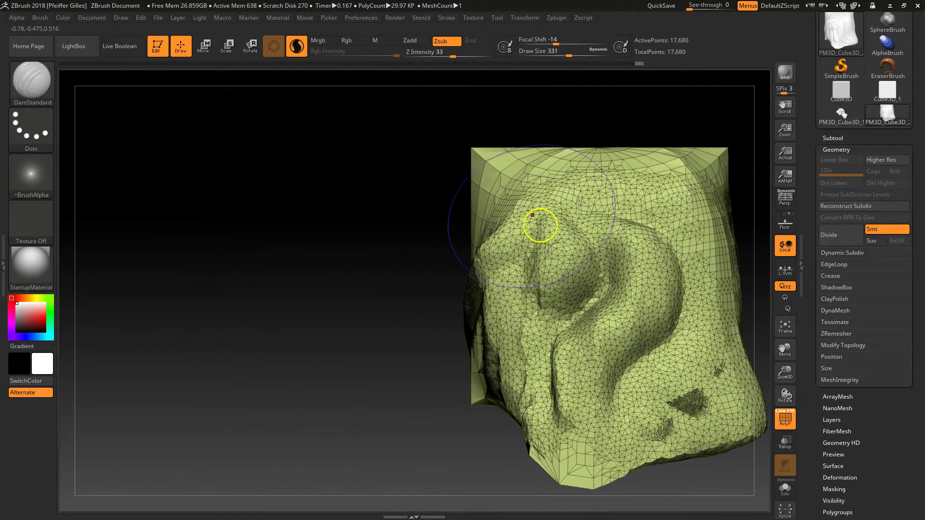
mouse_move(635, 362)
shift+mouse_down()
mouse_move(664, 417)
mouse_move(701, 373)
shift+mouse_up()
mouse_move(418, 337)
mouse_down()
mouse_move(470, 347)
mouse_move(440, 310)
mouse_move(496, 250)
mouse_move(534, 363)
mouse_move(534, 430)
mouse_move(490, 407)
mouse_up()
shift+drag(554, 266, 565, 281)
mouse_move(470, 239)
shift+mouse_down()
mouse_move(467, 364)
mouse_move(527, 417)
mouse_move(545, 417)
shift+mouse_up()
Step: Sculpt an upward fold and deep curved grooves into the cube face and top
mouse_move(399, 435)
mouse_down()
mouse_move(422, 398)
mouse_move(428, 270)
mouse_move(450, 192)
mouse_move(352, 241)
mouse_move(355, 406)
mouse_up()
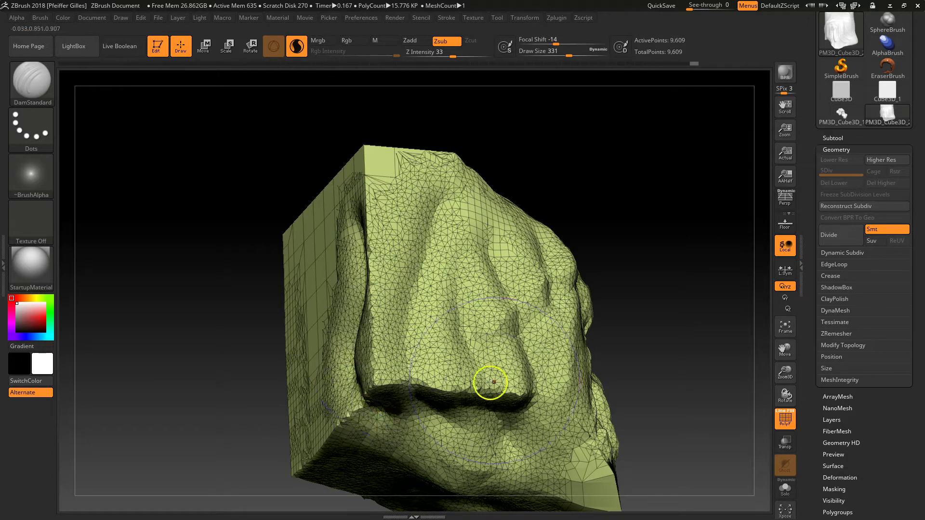
drag(613, 287, 615, 302)
mouse_move(281, 227)
mouse_down()
mouse_move(273, 371)
mouse_move(300, 443)
mouse_up()
drag(213, 302, 241, 214)
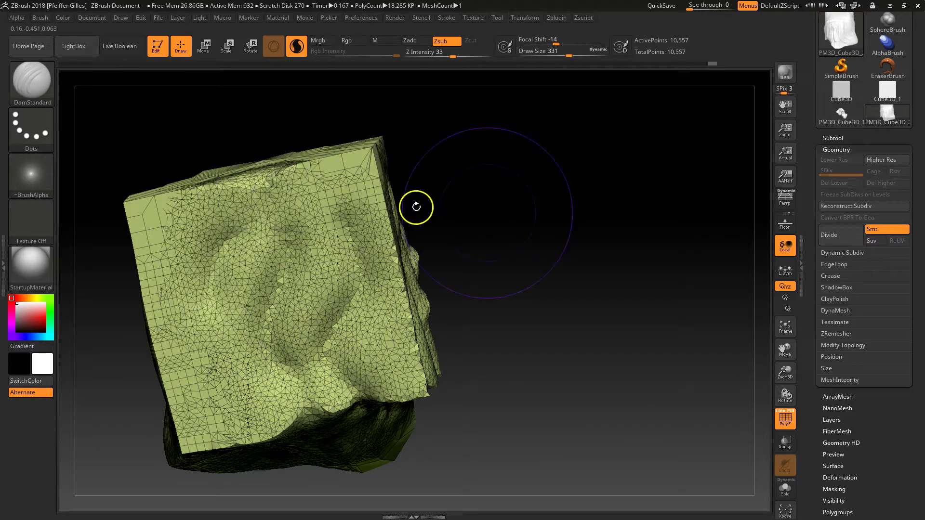
drag(418, 206, 425, 279)
mouse_move(304, 313)
mouse_down()
mouse_move(283, 200)
mouse_move(300, 138)
mouse_move(368, 201)
mouse_move(456, 239)
mouse_up()
Step: Reshape the top, left and top-right areas of the mesh into broad folds
drag(592, 204, 694, 318)
mouse_move(341, 366)
mouse_down()
mouse_move(324, 326)
mouse_move(389, 285)
mouse_up()
mouse_move(414, 231)
mouse_down()
mouse_move(355, 236)
mouse_move(290, 309)
mouse_up()
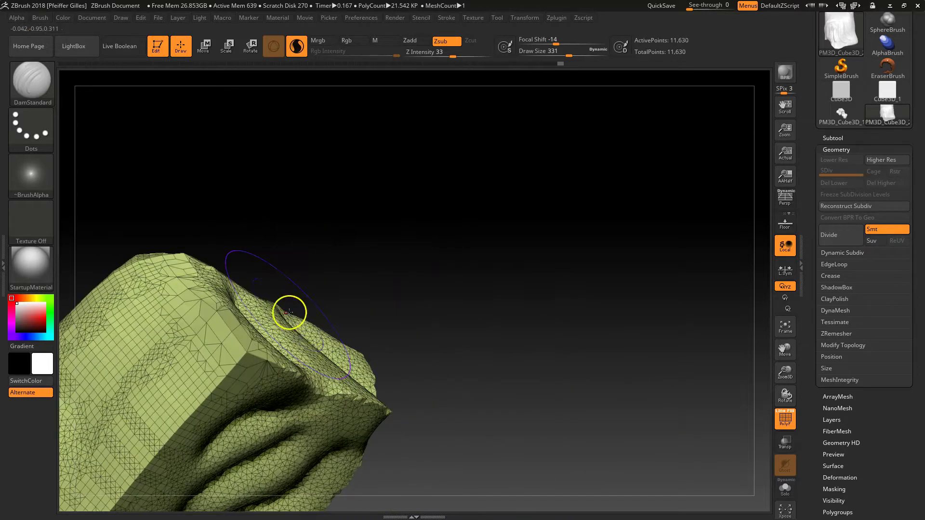
mouse_move(192, 438)
mouse_down()
mouse_move(238, 355)
mouse_move(192, 290)
mouse_up()
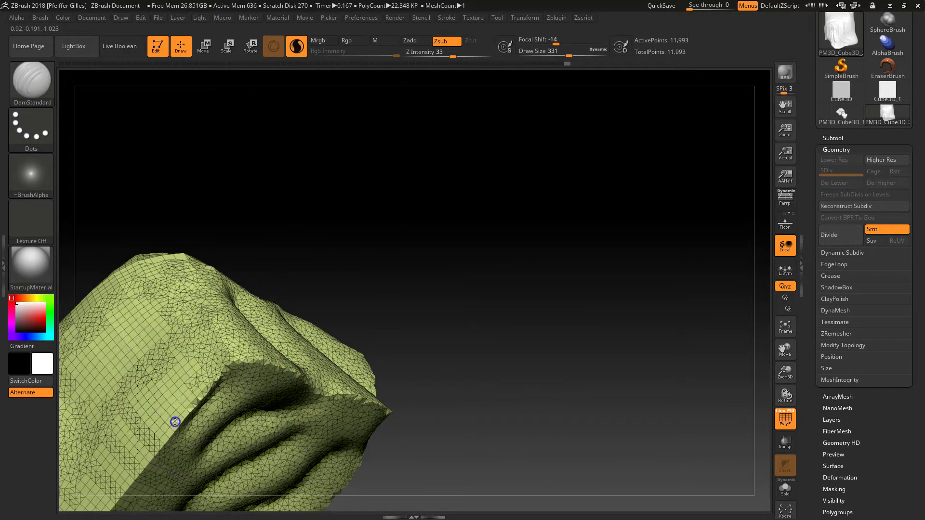
drag(176, 420, 149, 311)
mouse_move(383, 332)
mouse_down()
mouse_move(625, 277)
mouse_move(314, 414)
mouse_up()
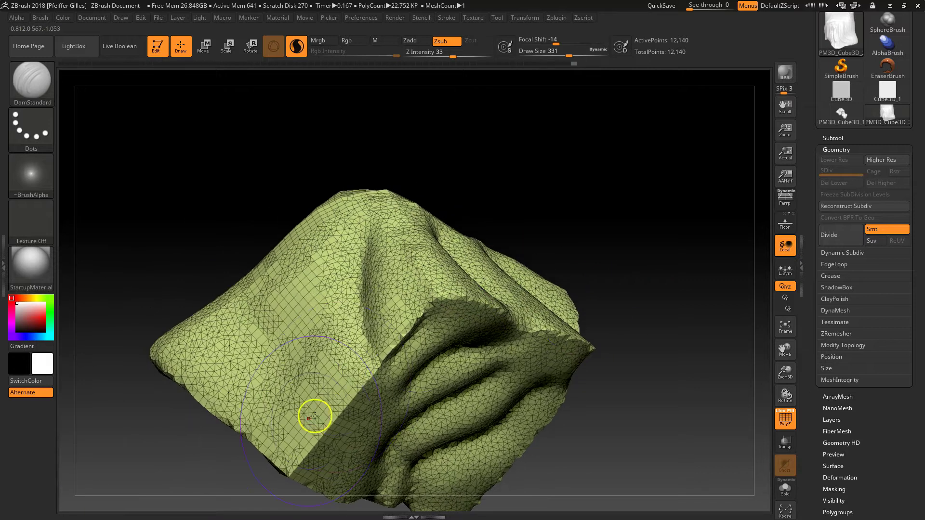
mouse_move(299, 454)
mouse_down()
mouse_move(324, 331)
mouse_move(294, 370)
mouse_move(269, 305)
mouse_move(337, 259)
mouse_move(299, 232)
mouse_move(319, 251)
mouse_move(413, 279)
mouse_move(626, 287)
mouse_move(542, 281)
mouse_up()
mouse_move(460, 188)
mouse_down()
mouse_move(480, 258)
mouse_move(481, 364)
mouse_move(440, 424)
mouse_up()
mouse_move(478, 374)
mouse_down()
mouse_move(440, 436)
mouse_move(482, 448)
mouse_up()
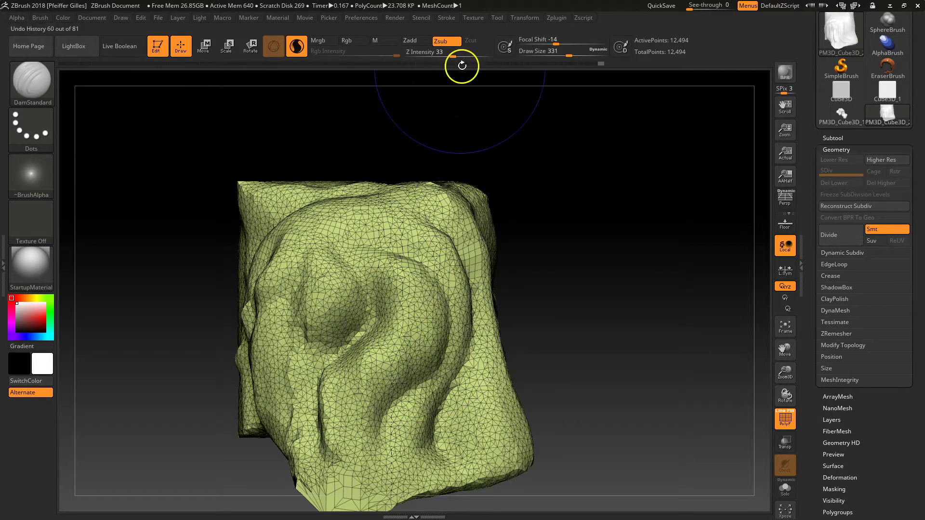
Step: Expand the Sculptris Pro options in the Stroke menu and check the Brush panel
click(448, 18)
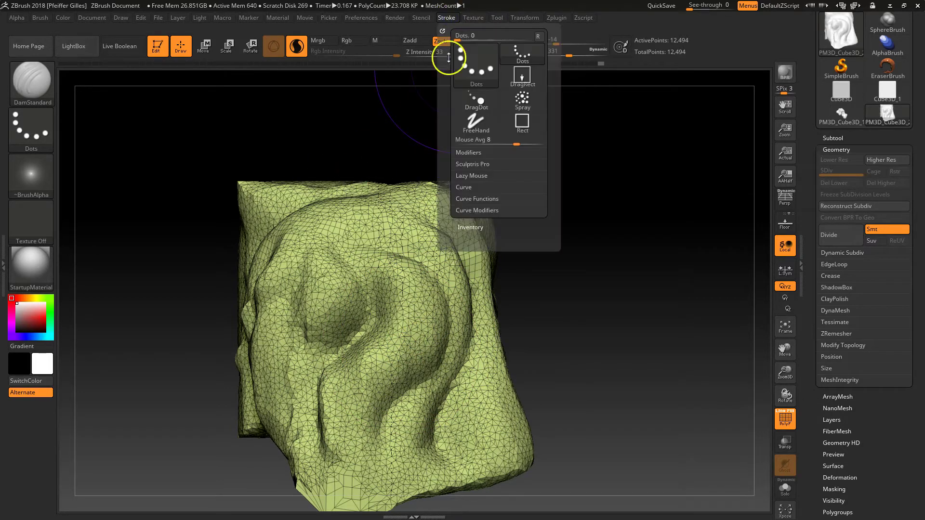
click(472, 164)
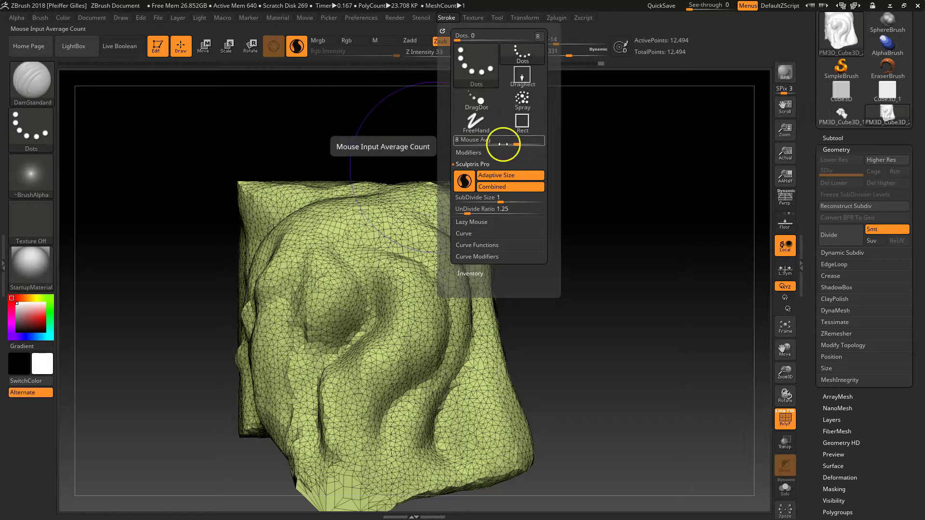
click(3, 264)
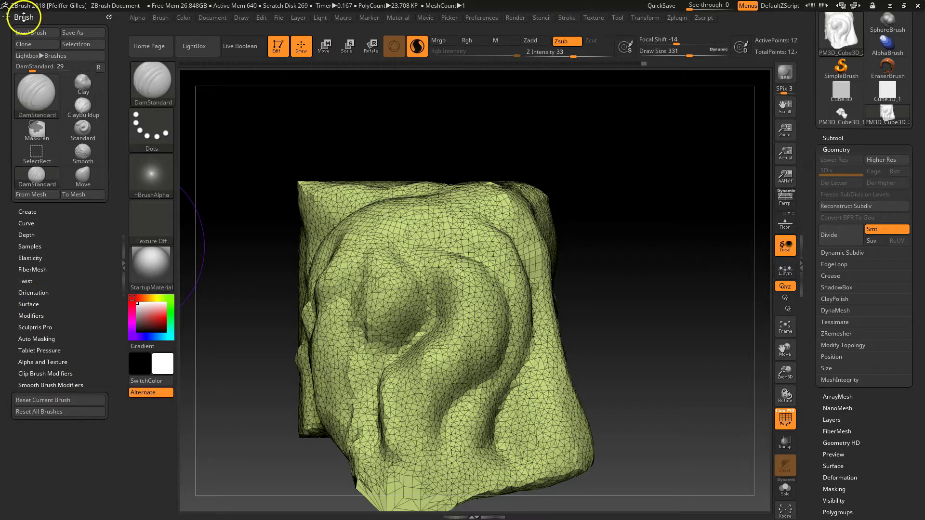
click(24, 17)
Step: Dock the Stroke palette in the left tray and toggle Sculptris Pro off and on
click(566, 18)
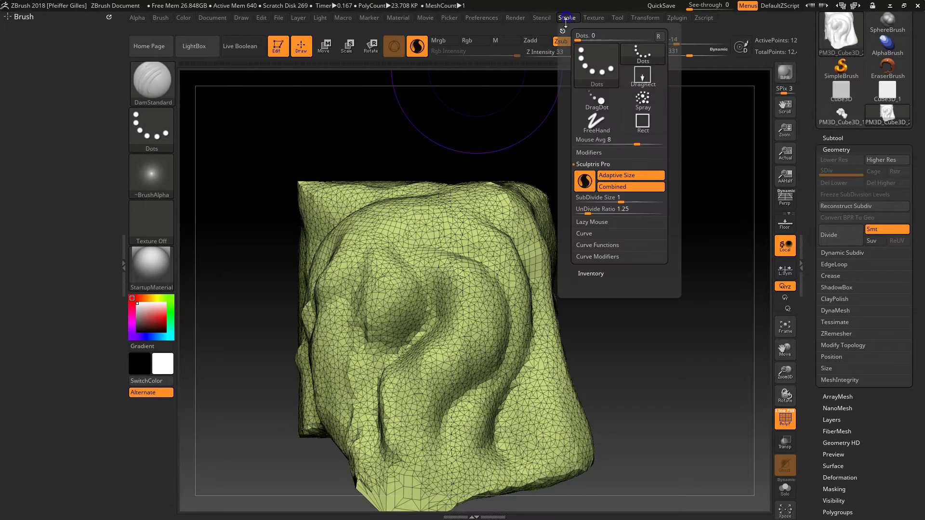
mouse_move(563, 29)
mouse_down()
mouse_move(26, 108)
mouse_move(30, 128)
mouse_up()
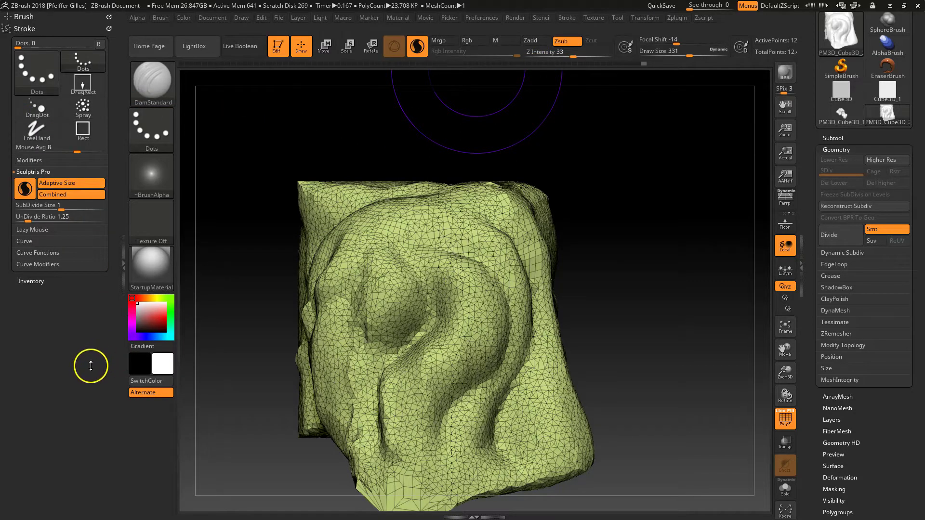
click(26, 190)
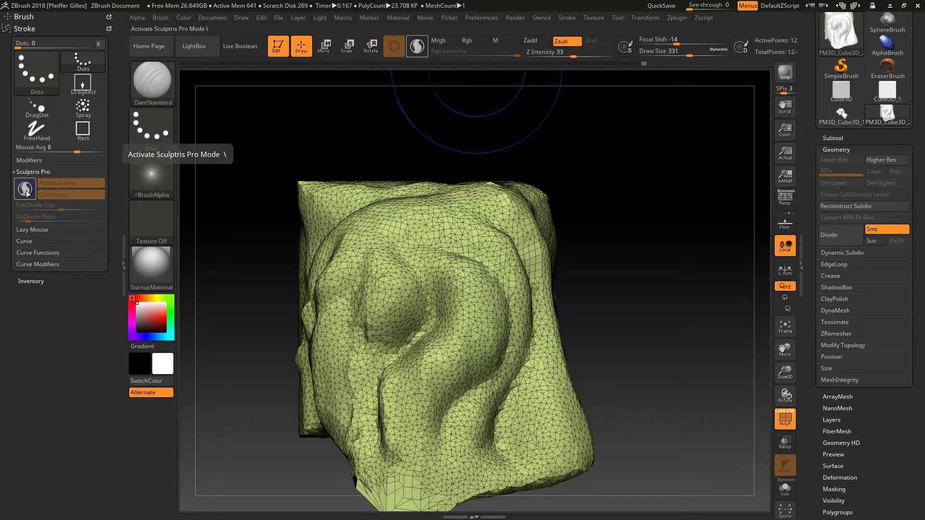
click(26, 190)
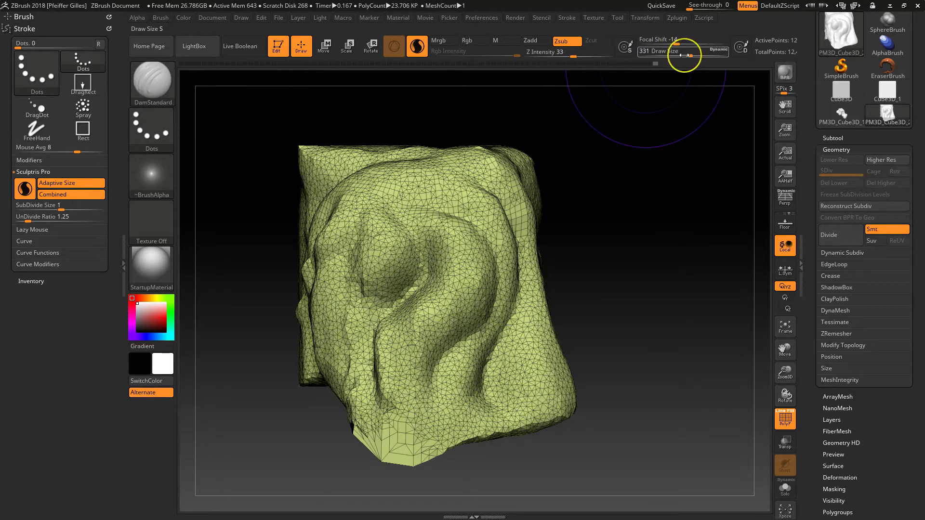
Step: Bring up the quick settings palette to adjust the brush draw size
key(space)
Step: Shrink the brush to draw size 97 and draw a finely tessellated vertical stroke
drag(697, 52, 686, 55)
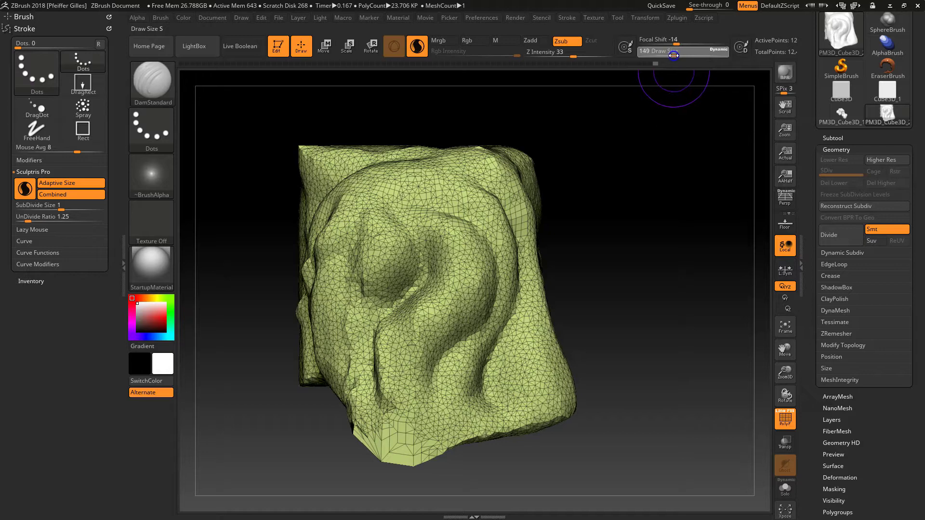
drag(666, 56, 667, 57)
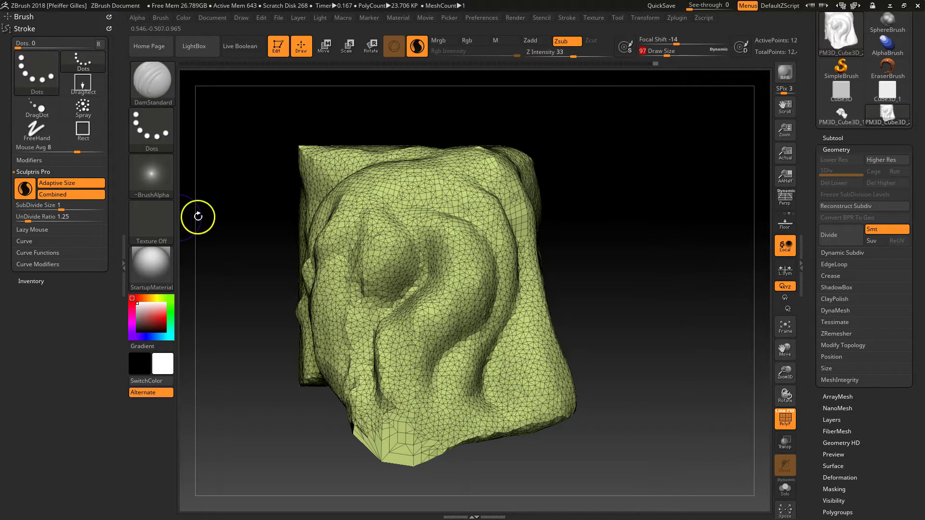
drag(465, 244, 467, 296)
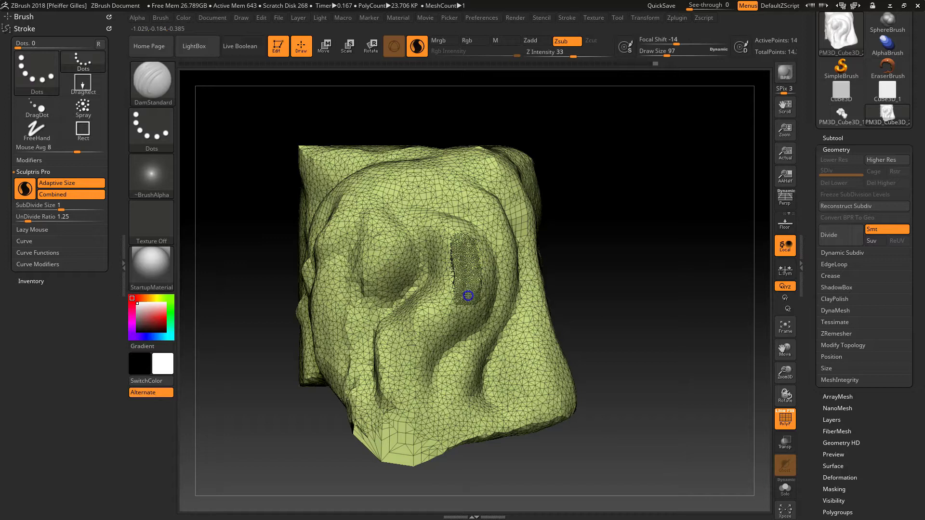
drag(448, 351, 440, 409)
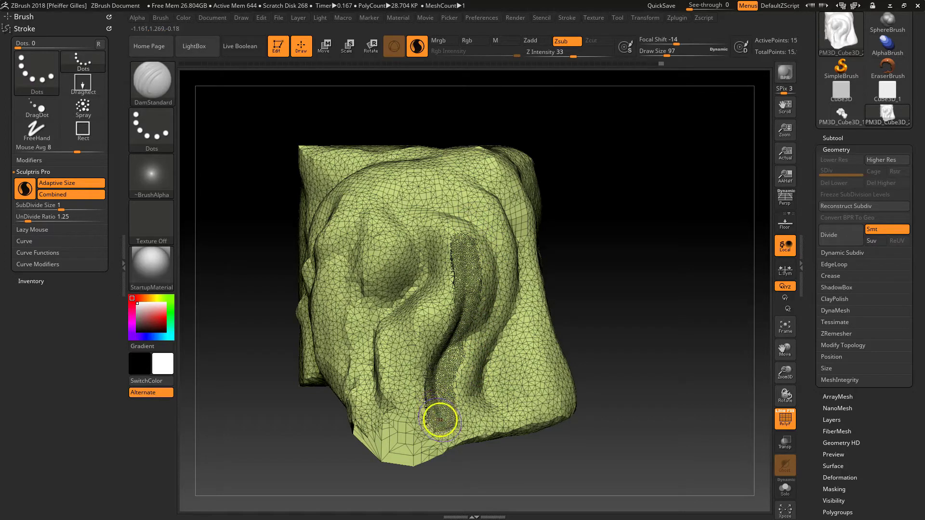
Step: Carve two grooves down the mesh with Adaptive Size off, then turn Adaptive Size back on
click(79, 183)
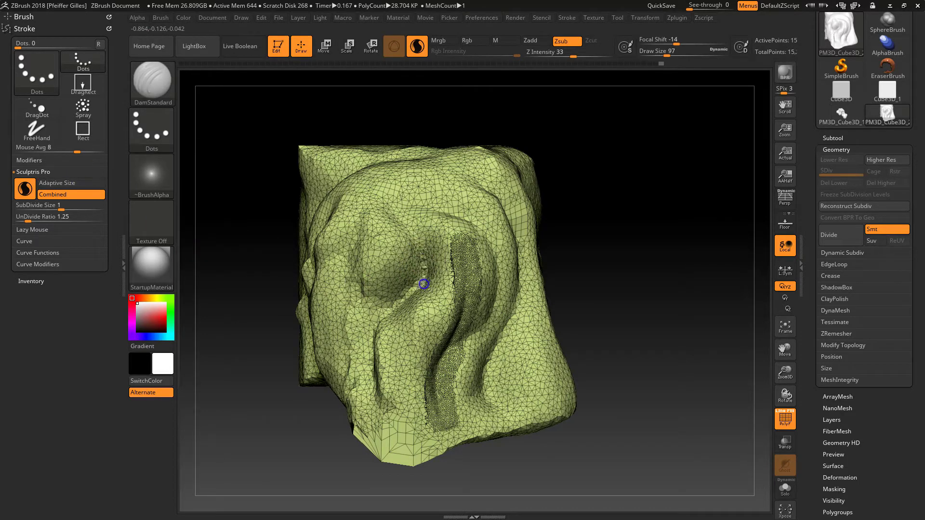
drag(389, 386, 412, 449)
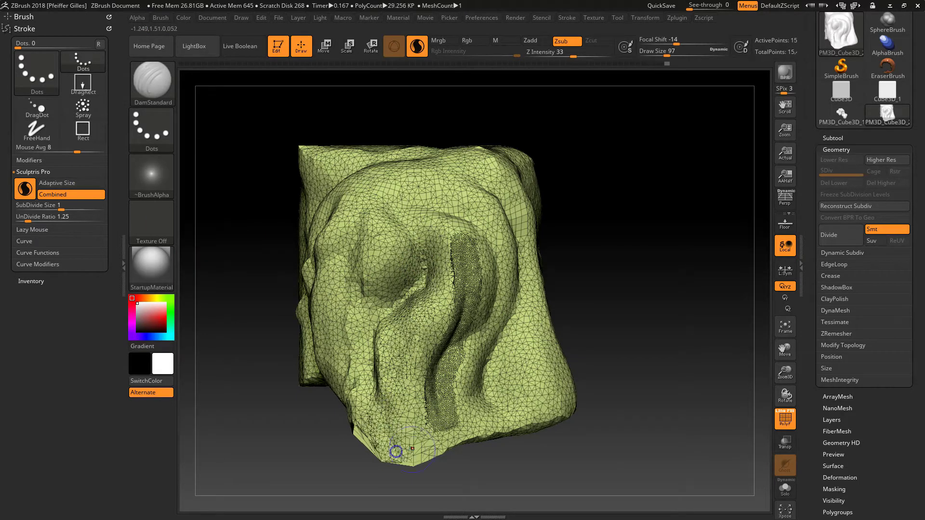
mouse_move(594, 362)
alt+mouse_down()
mouse_move(625, 341)
mouse_move(627, 366)
alt+mouse_up()
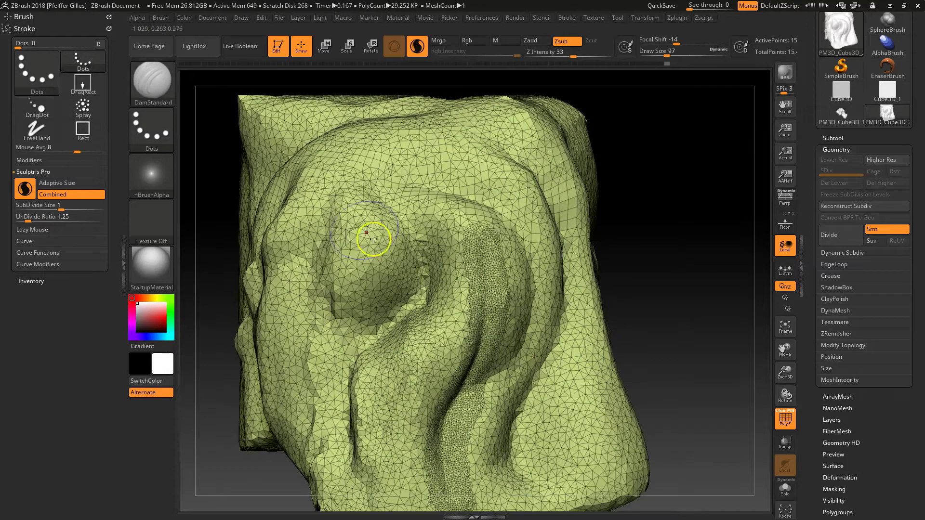
mouse_move(367, 264)
mouse_down()
mouse_move(341, 422)
mouse_move(355, 479)
mouse_up()
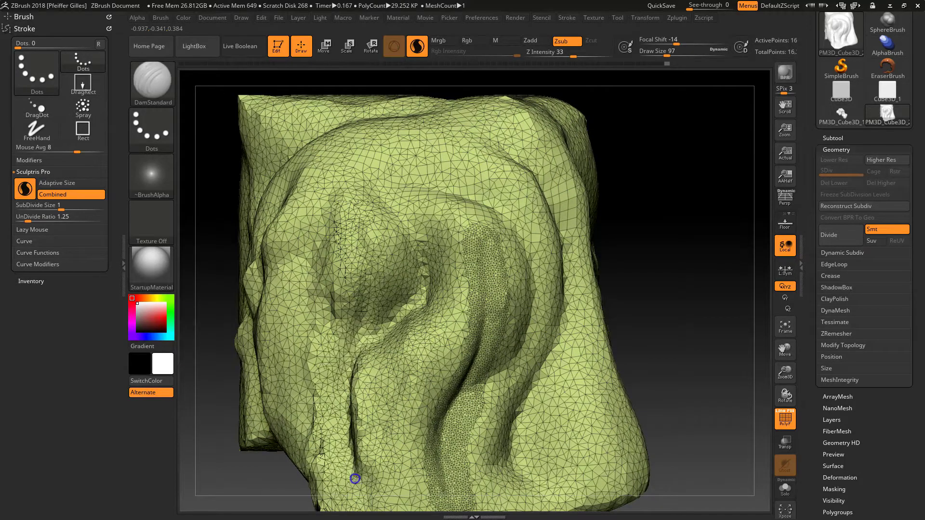
drag(554, 238, 561, 487)
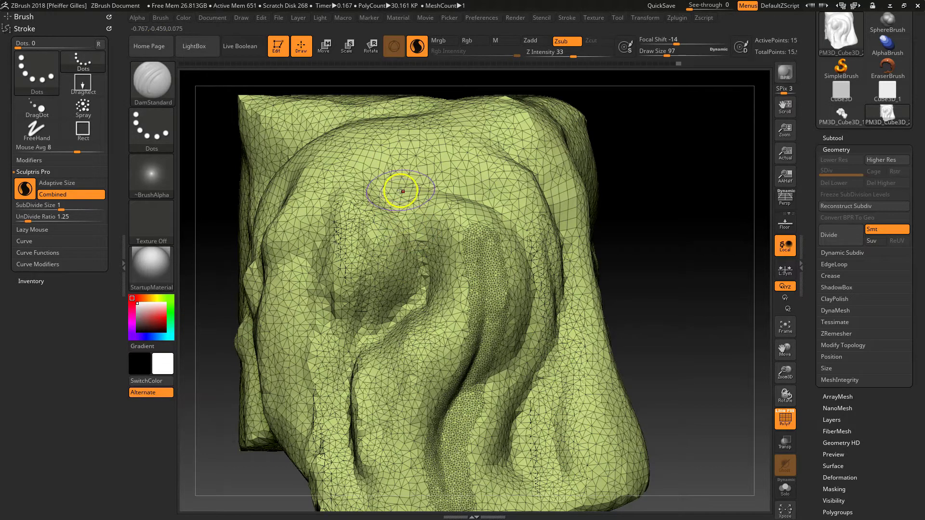
click(70, 184)
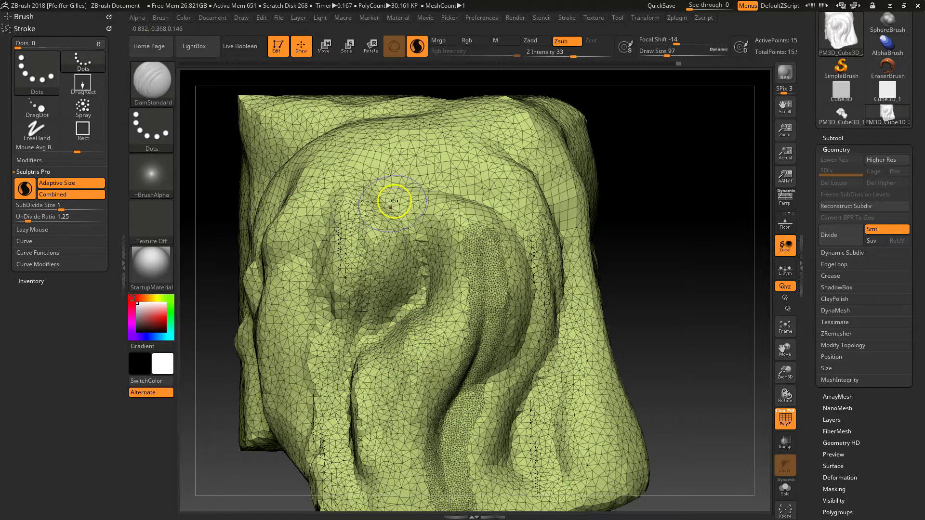
Step: Set the draw size to 29, zoom into the stroke area, then raise it to 65
key(s)
drag(394, 197, 382, 196)
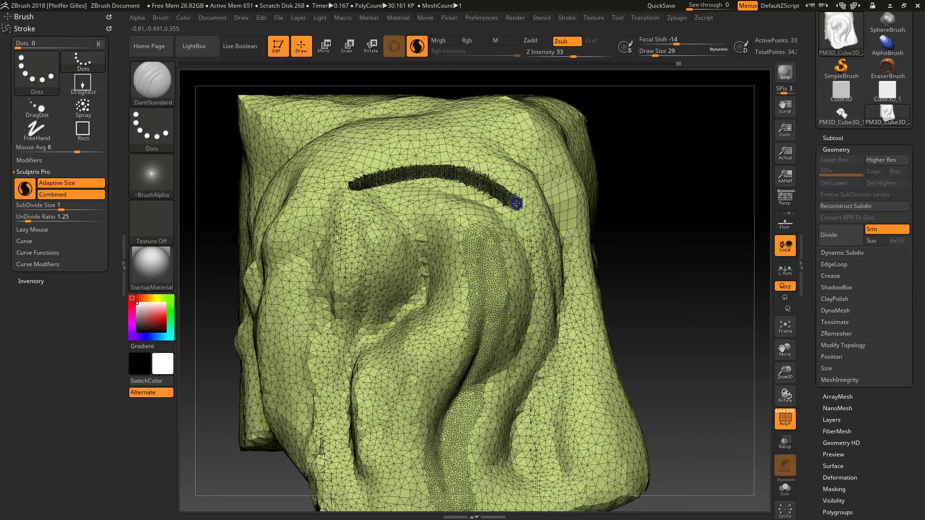
alt+drag(657, 212, 607, 251)
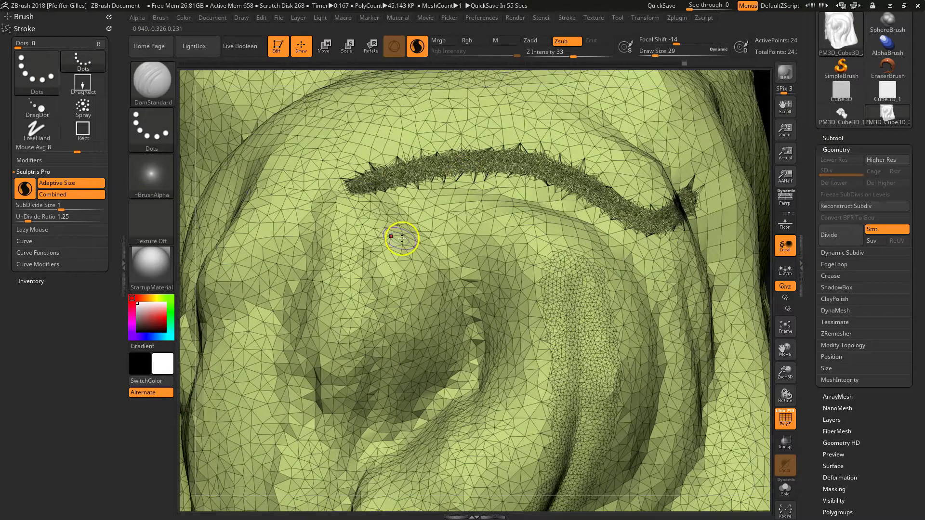
key(s)
drag(385, 237, 403, 240)
Step: Sculpt dense vertical bands down the top, upper right, middle and left columns
drag(488, 114, 447, 299)
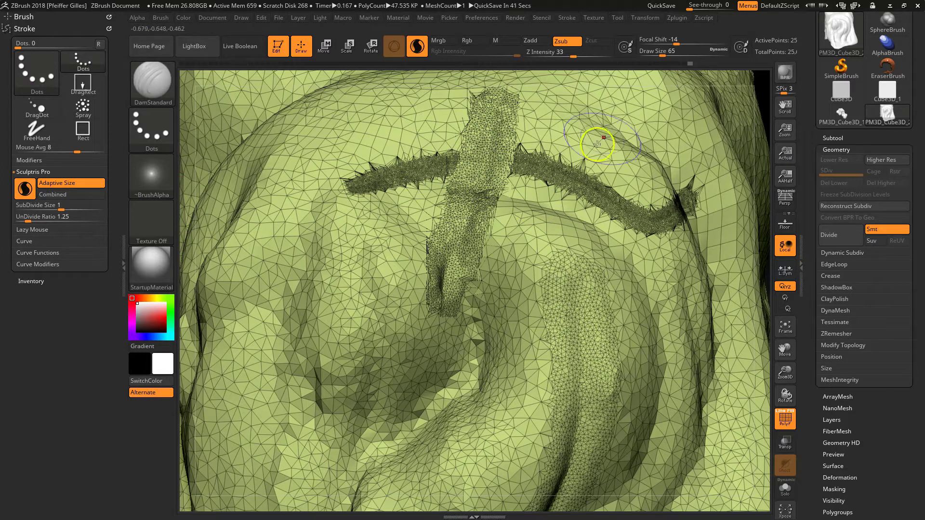
drag(613, 118, 530, 338)
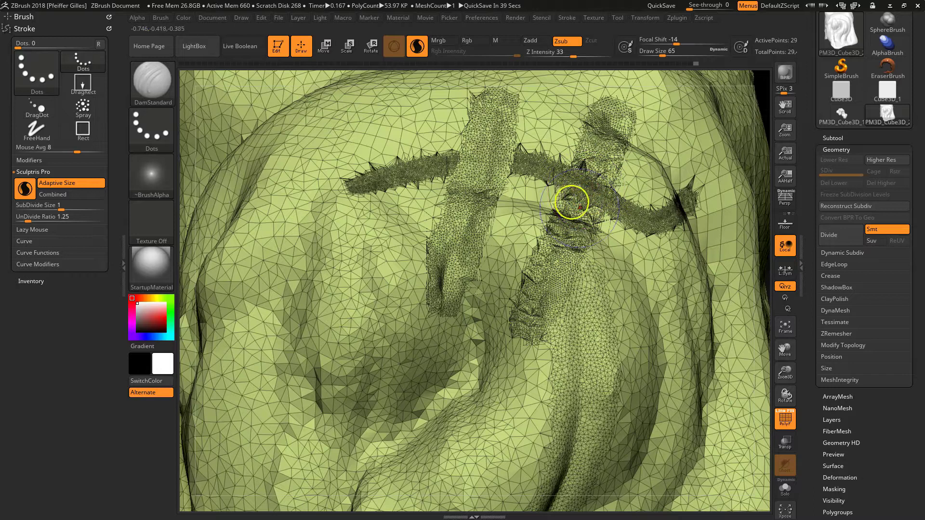
drag(361, 123, 364, 340)
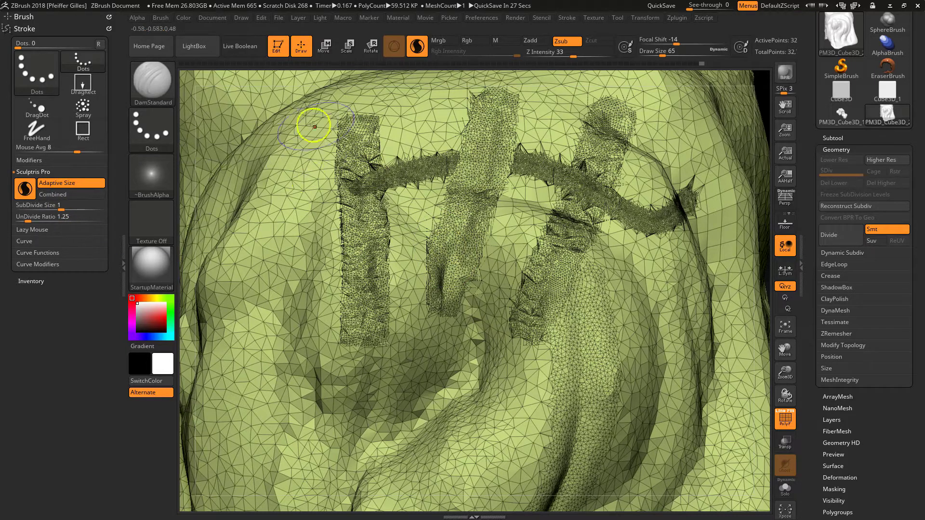
drag(294, 149, 337, 354)
drag(388, 103, 394, 344)
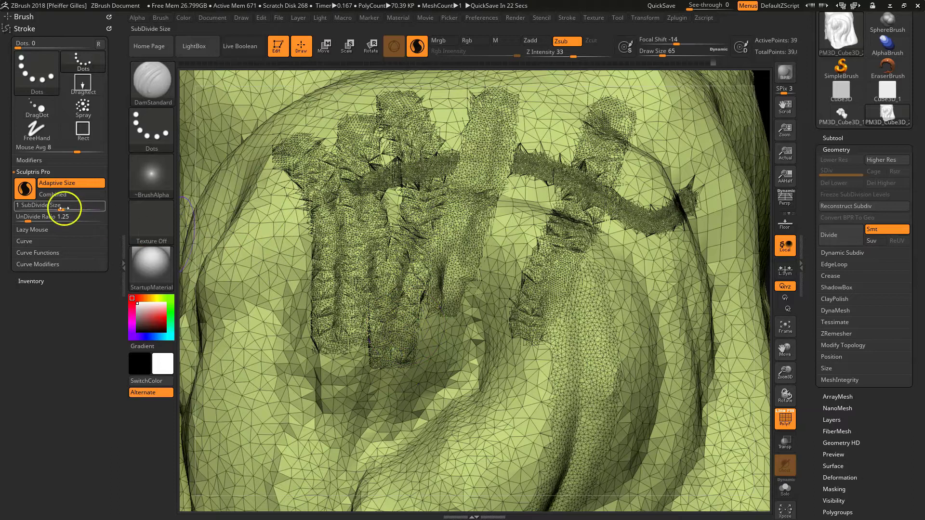
Step: Thicken the upper band, turn on Combined mode, and sculpt a dense left-side column
drag(301, 220, 482, 196)
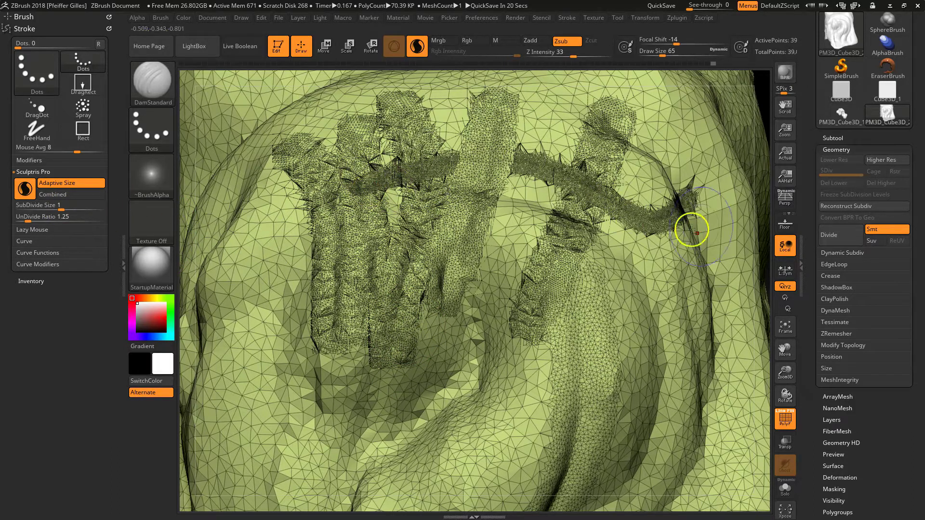
click(65, 196)
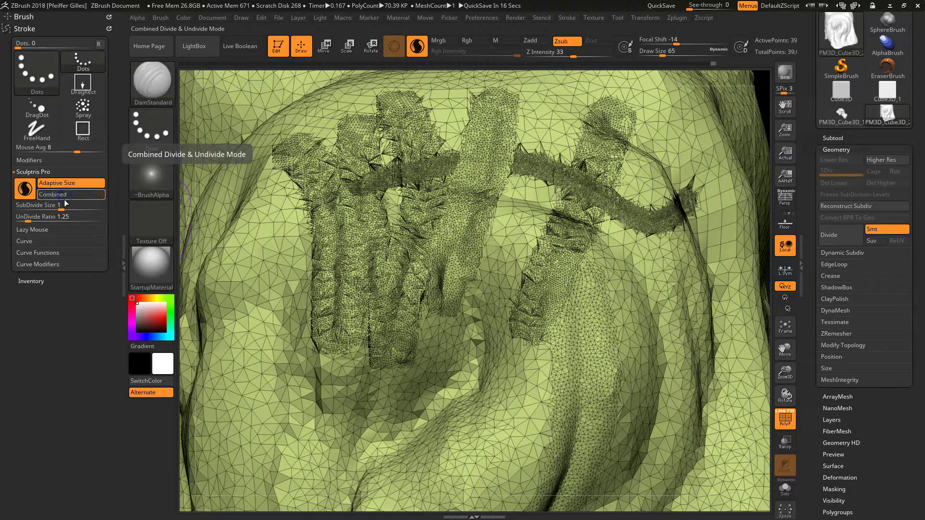
click(66, 197)
click(41, 207)
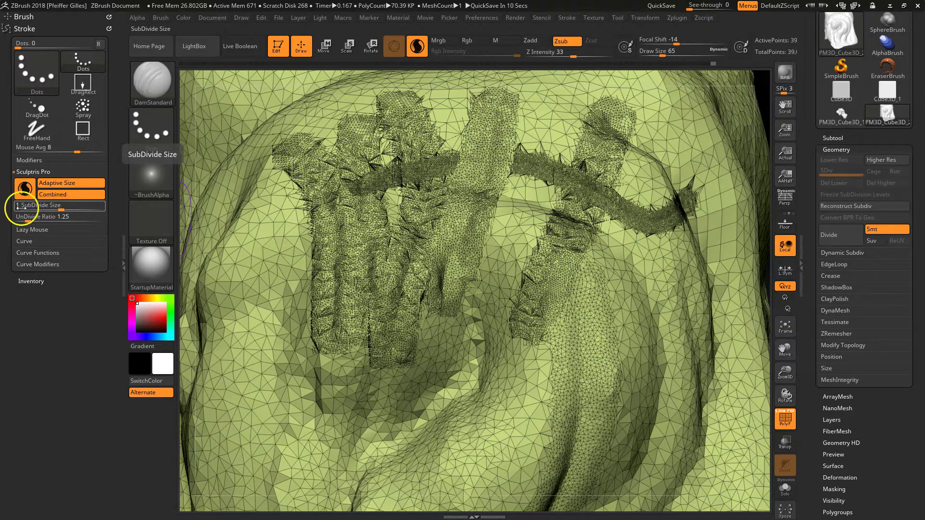
mouse_move(256, 202)
mouse_down()
mouse_move(285, 280)
mouse_move(296, 451)
mouse_up()
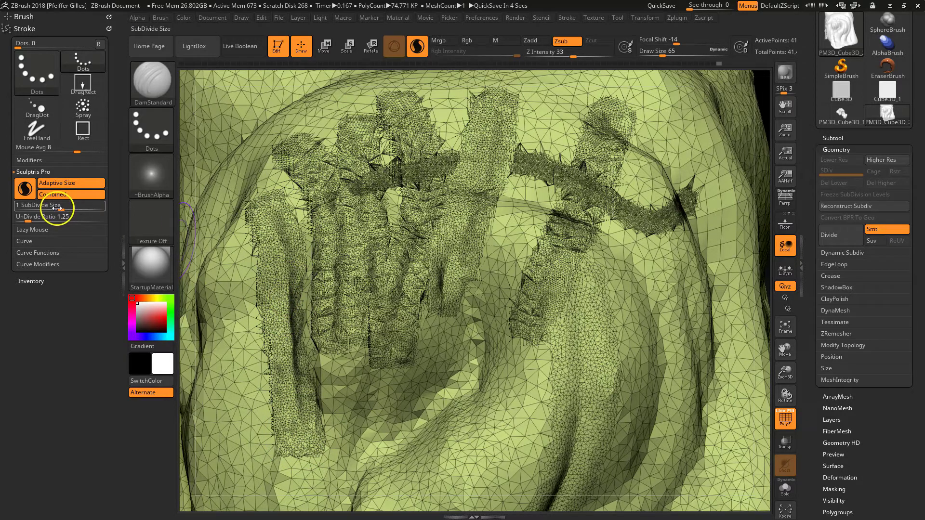
drag(58, 207, 63, 206)
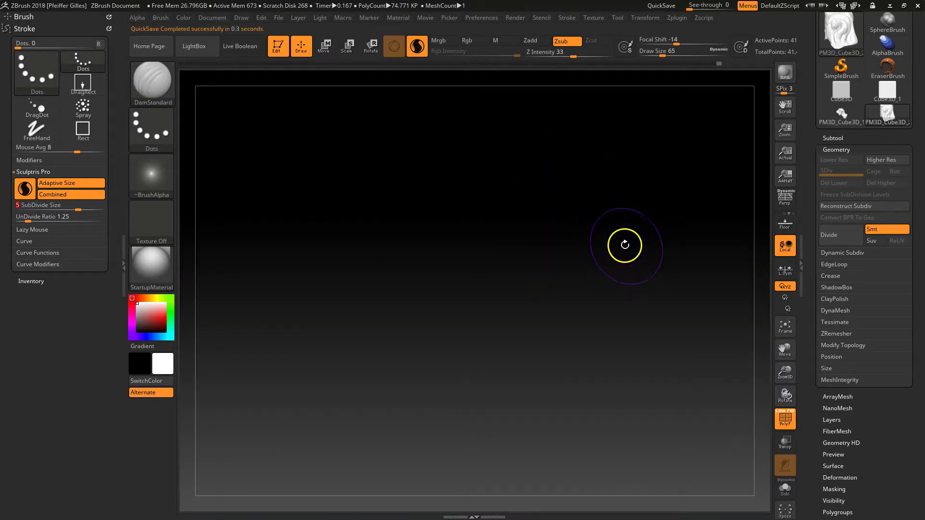
Step: Confirm SubDivide Size 5, rotate to the side, and remesh a band with a stroke
key(Return)
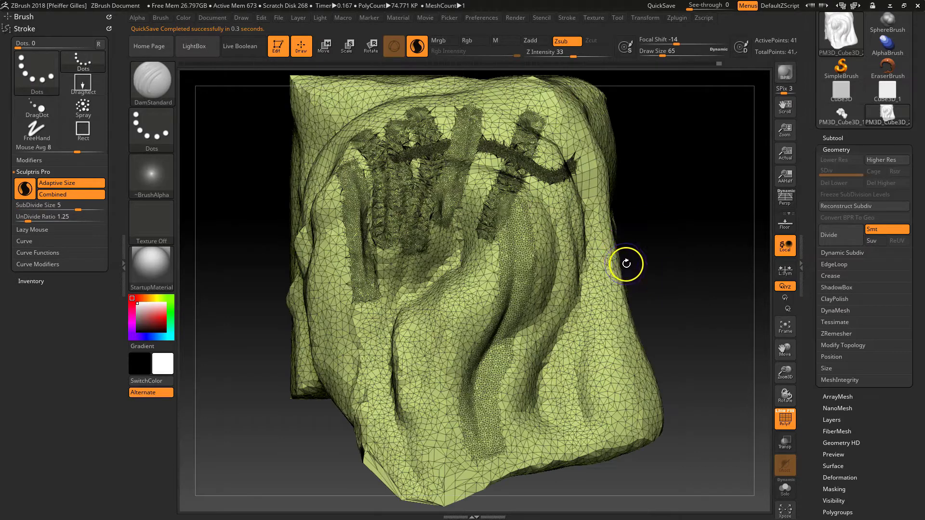
ctrl+right_drag(643, 208, 659, 327)
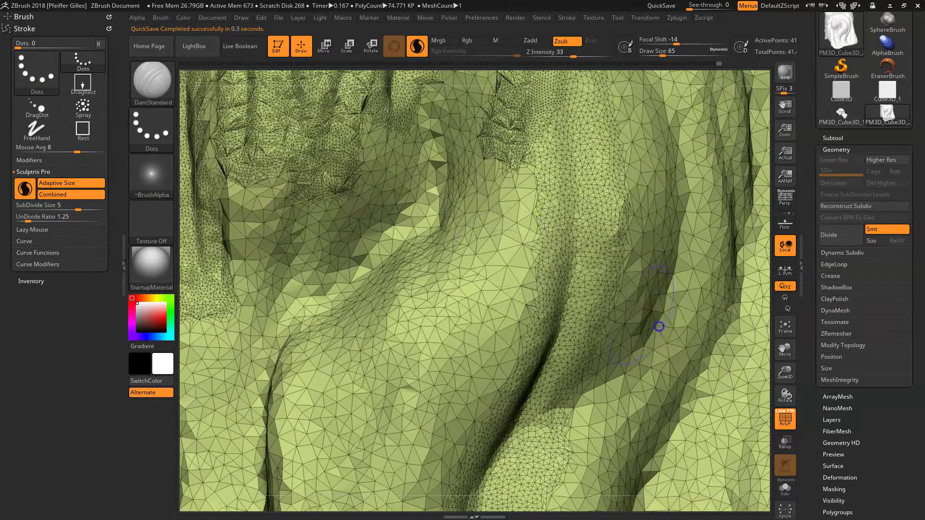
mouse_move(341, 175)
right_down()
mouse_move(429, 248)
mouse_move(623, 361)
mouse_move(630, 330)
mouse_move(132, 219)
right_up()
click(62, 207)
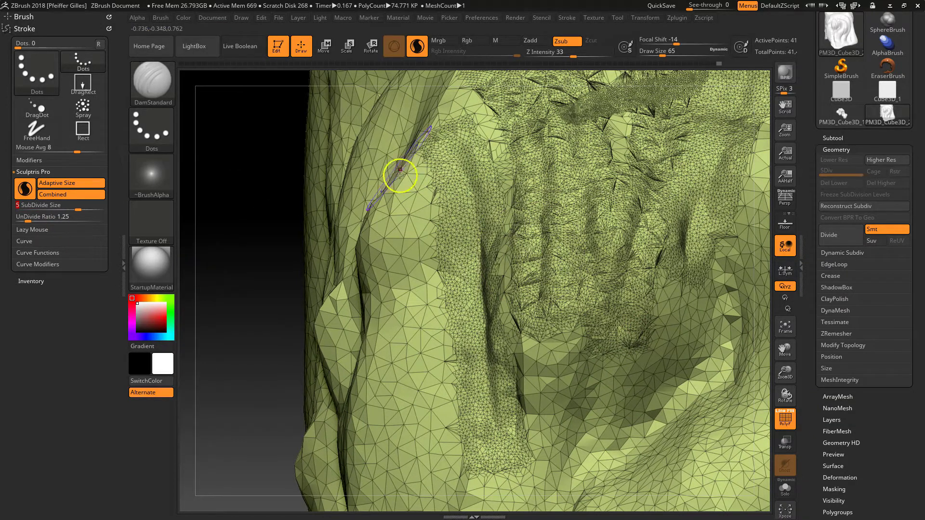
click(416, 214)
mouse_move(416, 214)
mouse_down()
mouse_move(413, 296)
mouse_move(440, 413)
mouse_move(464, 341)
mouse_move(477, 225)
mouse_move(460, 145)
mouse_up()
Step: Sculpt a dense vertical band down the side, set SubDivide Size to 14, and edit UnDivide Ratio
click(62, 204)
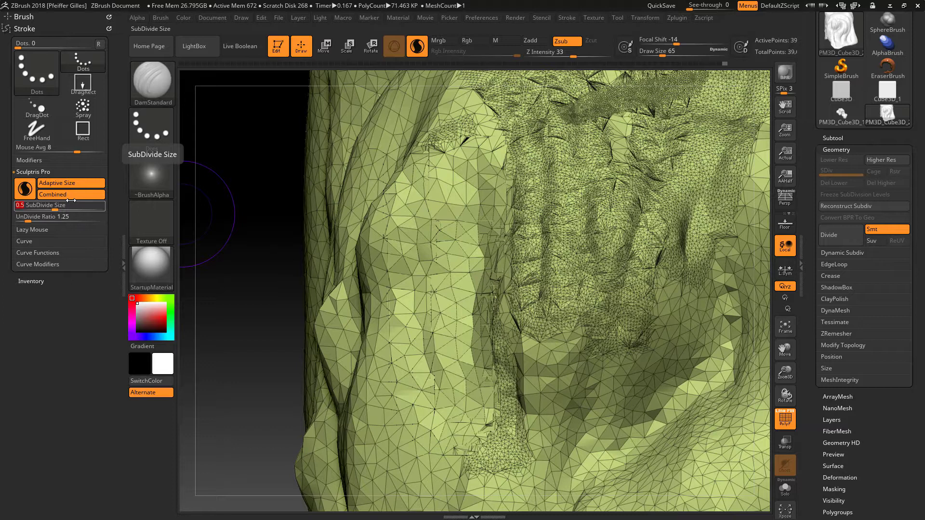
mouse_move(458, 190)
mouse_down()
mouse_move(421, 408)
mouse_move(442, 450)
mouse_move(435, 439)
mouse_up()
click(58, 207)
text(14)
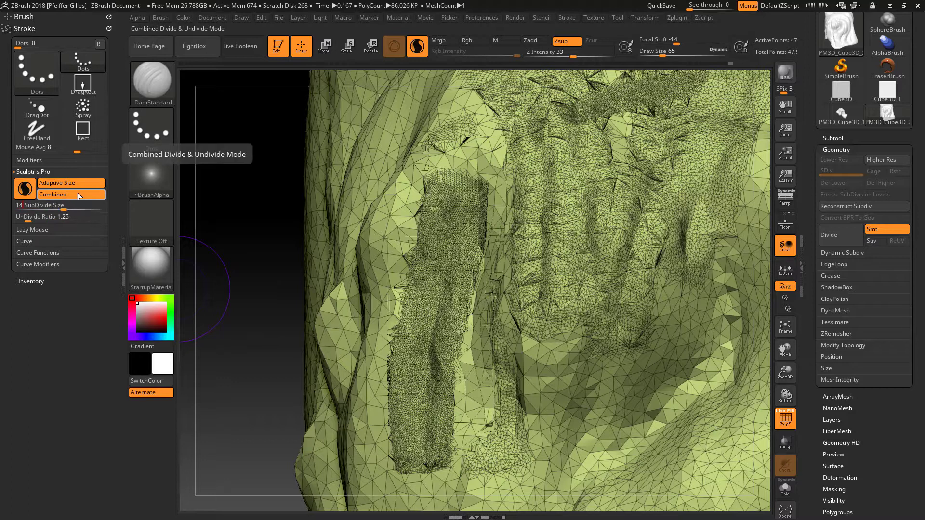
click(59, 218)
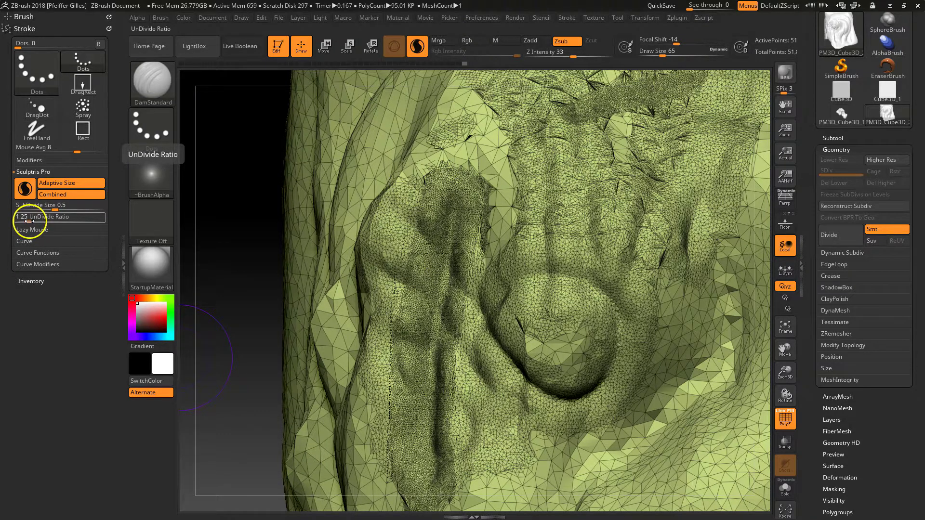
click(29, 221)
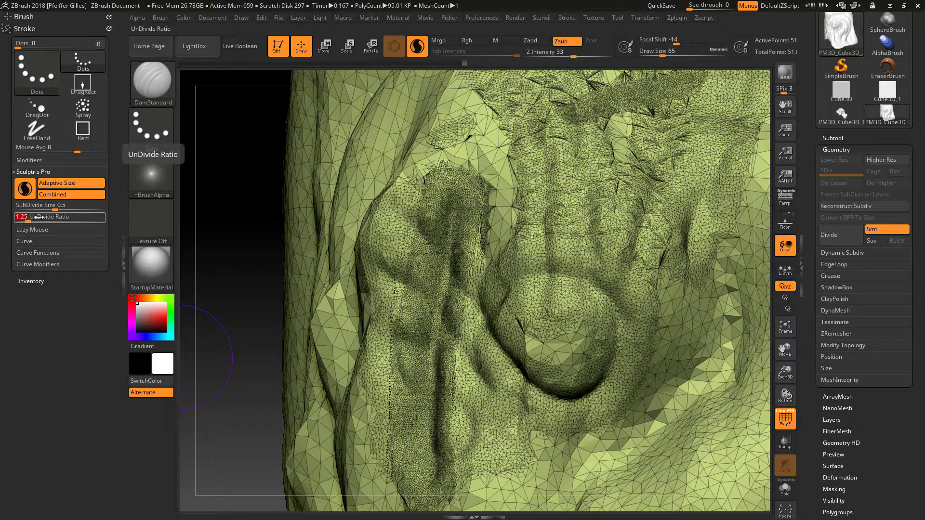
Step: Confirm the UnDivide Ratio edit and raise SubDivide Size from 0.5 to 1
text(0)
key(Return)
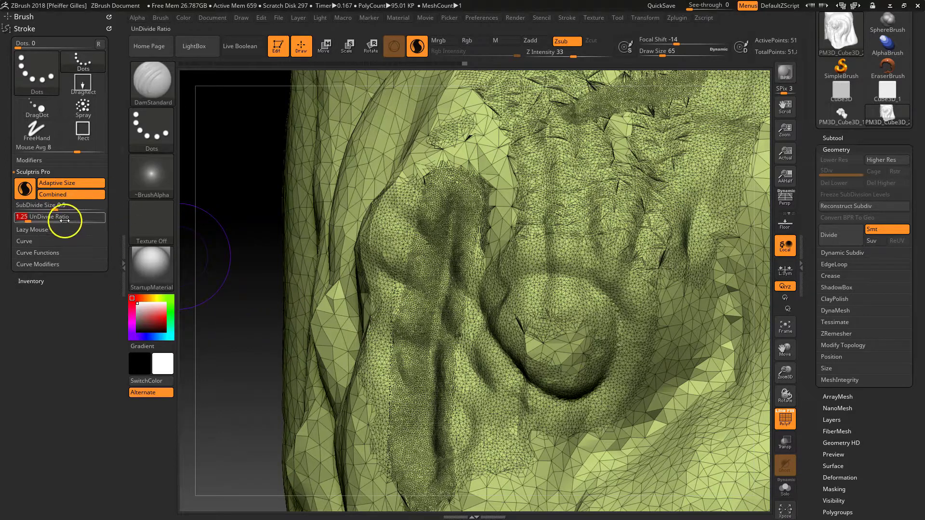
drag(58, 208, 65, 207)
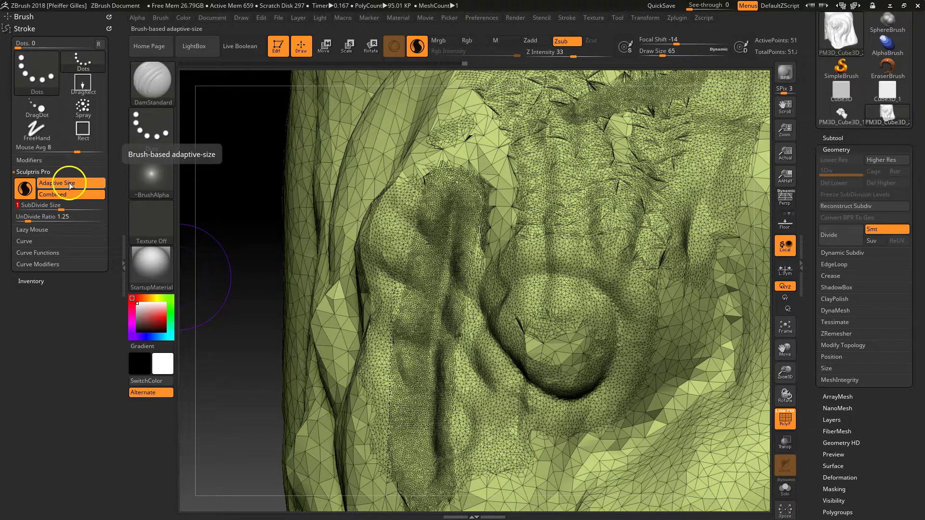
Step: Check Adaptive Size and toggle Combined divide/undivide mode off and back on
click(71, 183)
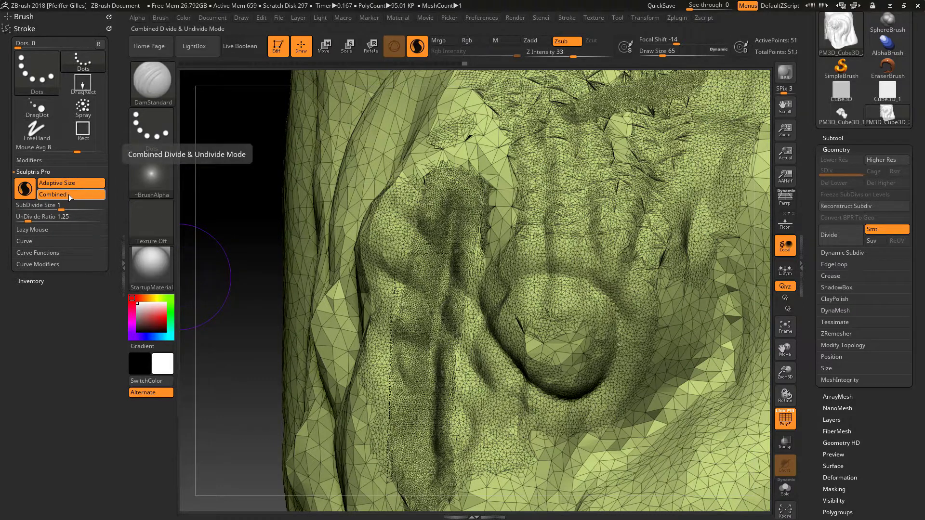
click(69, 195)
click(70, 195)
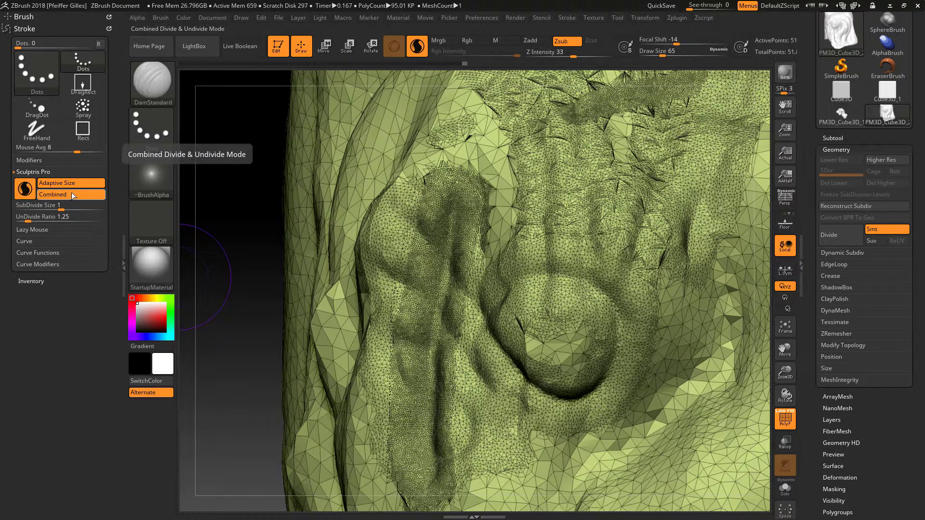